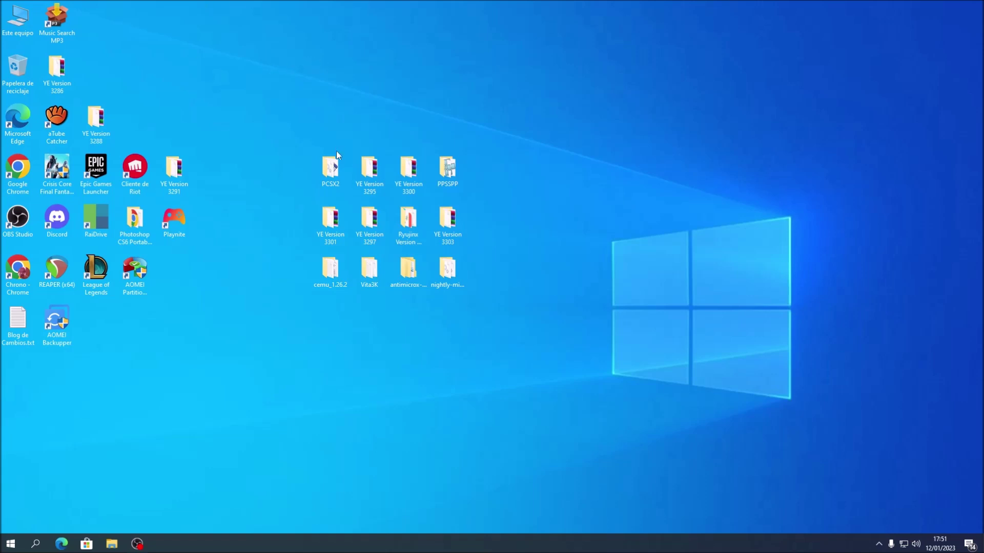
# Launch pcsx2-qtx64-avx2.exe from the PCSX2 desktop folder, close the folder window and reposition the emulator window.
pyautogui.doubleClick(334, 167)
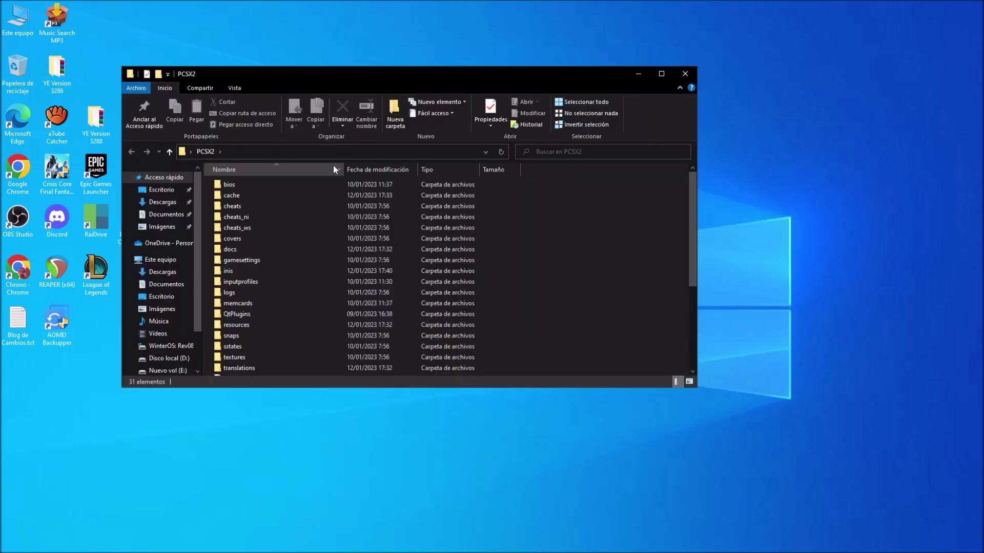
pyautogui.scroll(-2, 333, 271)
pyautogui.doubleClick(250, 264)
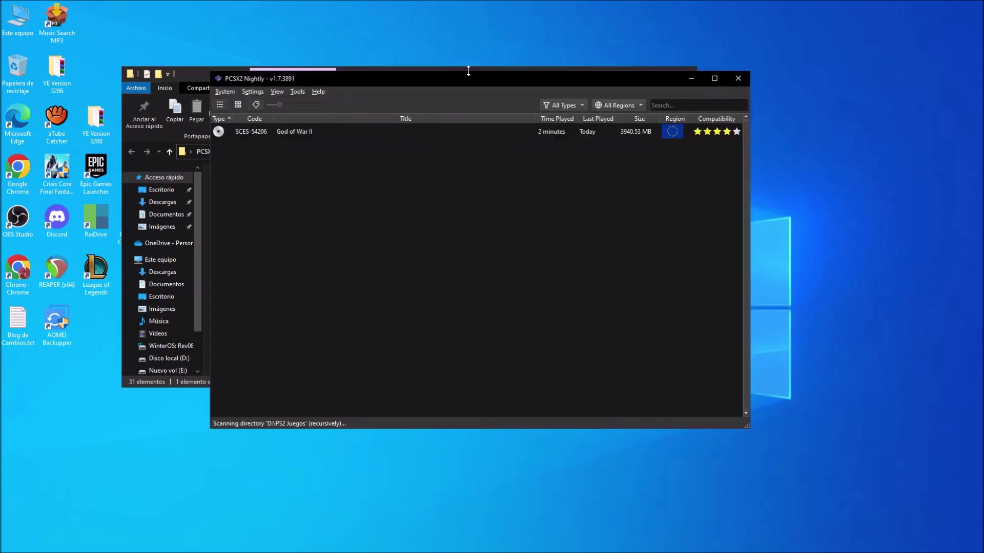
pyautogui.click(187, 77)
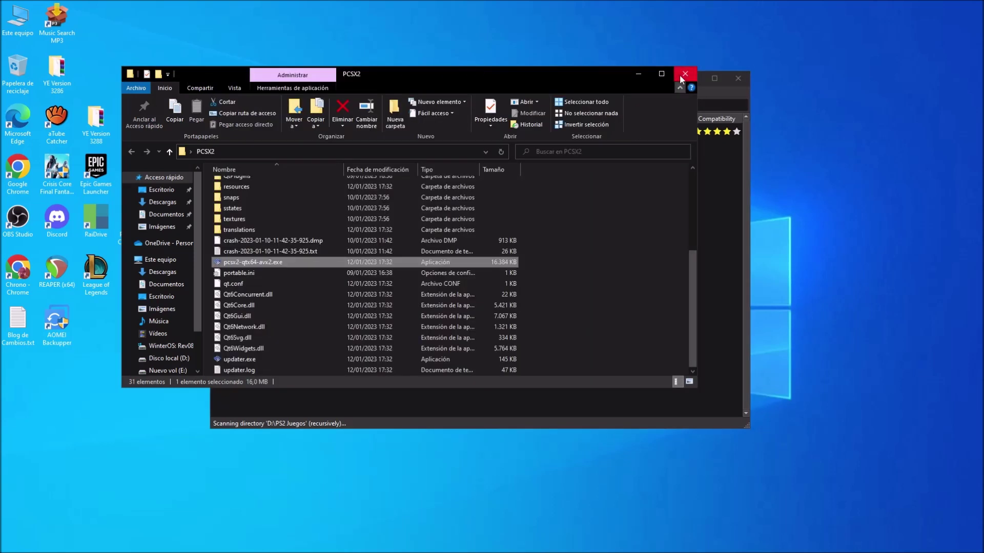
pyautogui.click(683, 74)
pyautogui.moveTo(349, 82); pyautogui.dragTo(314, 89)
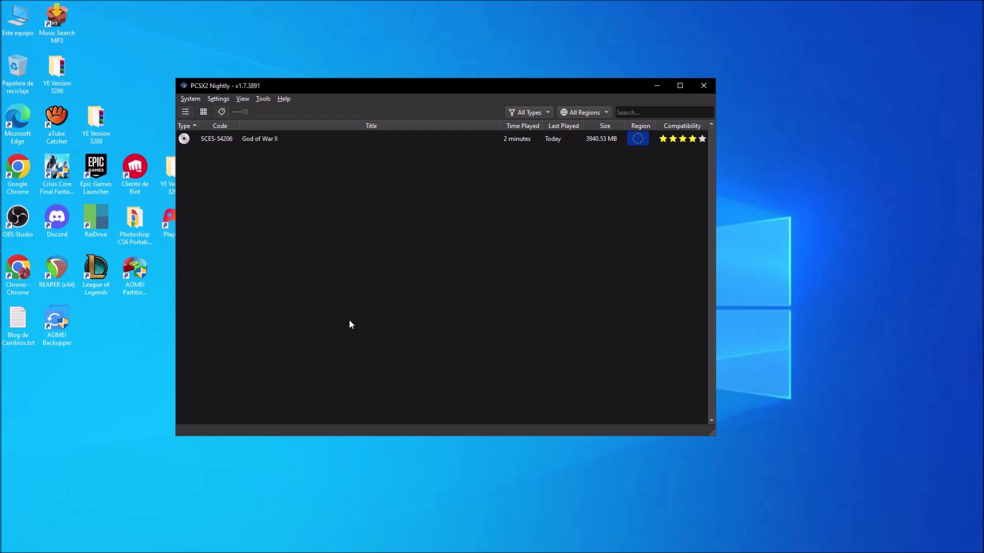
pyautogui.moveTo(300, 90); pyautogui.dragTo(321, 113)
# Examine the Confirm Shutdown option in PCSX2's interface settings, leaving it disabled, and close the settings.
pyautogui.click(230, 122)
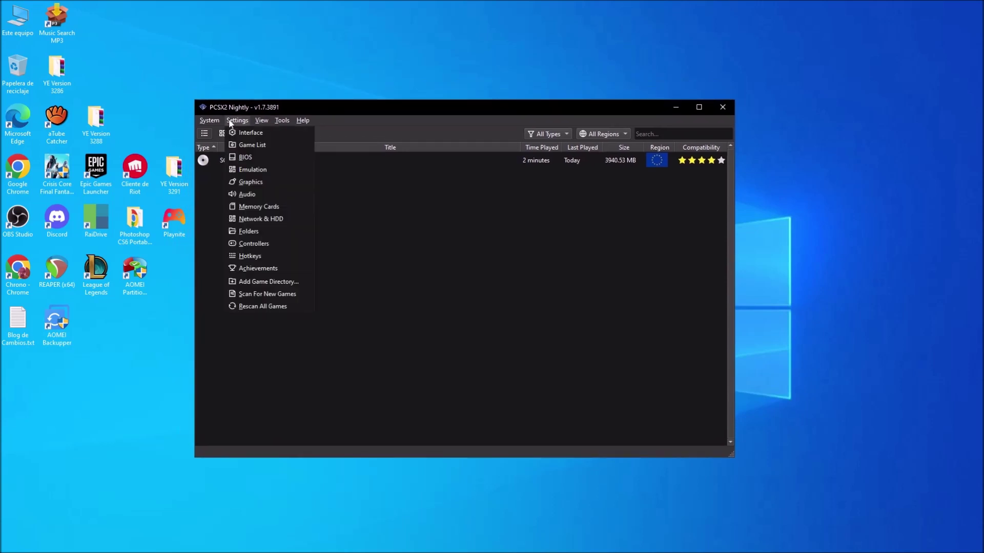
pyautogui.click(254, 134)
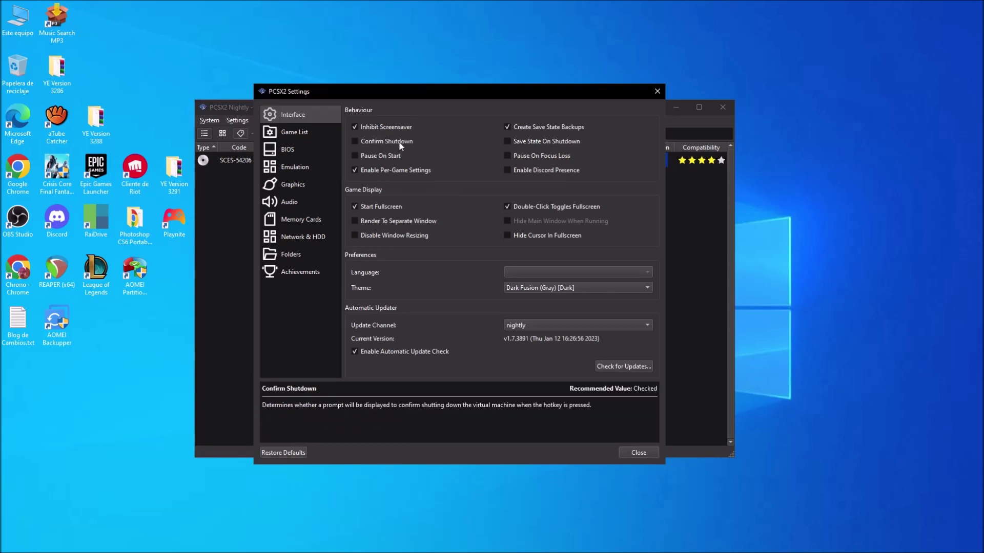
pyautogui.click(356, 140)
pyautogui.click(356, 140)
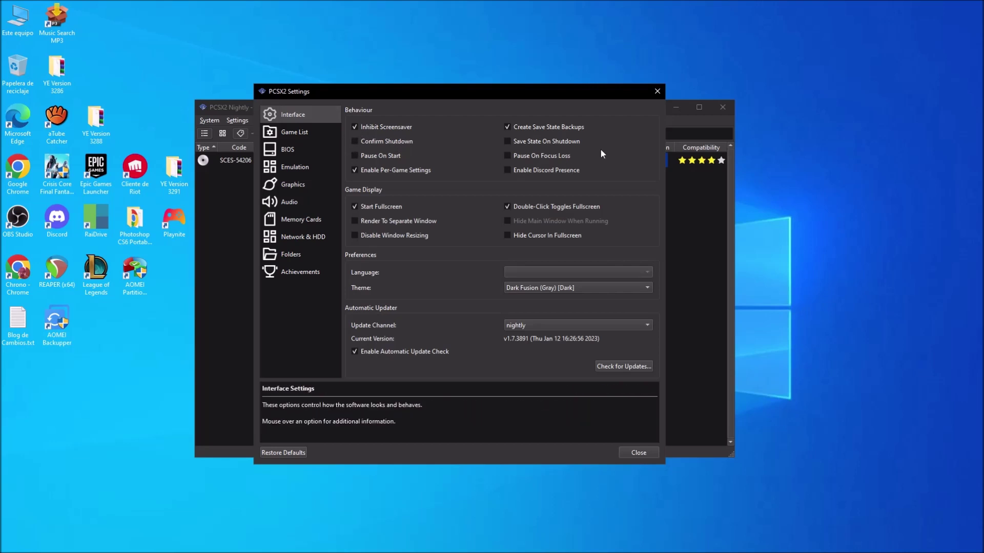
pyautogui.click(640, 453)
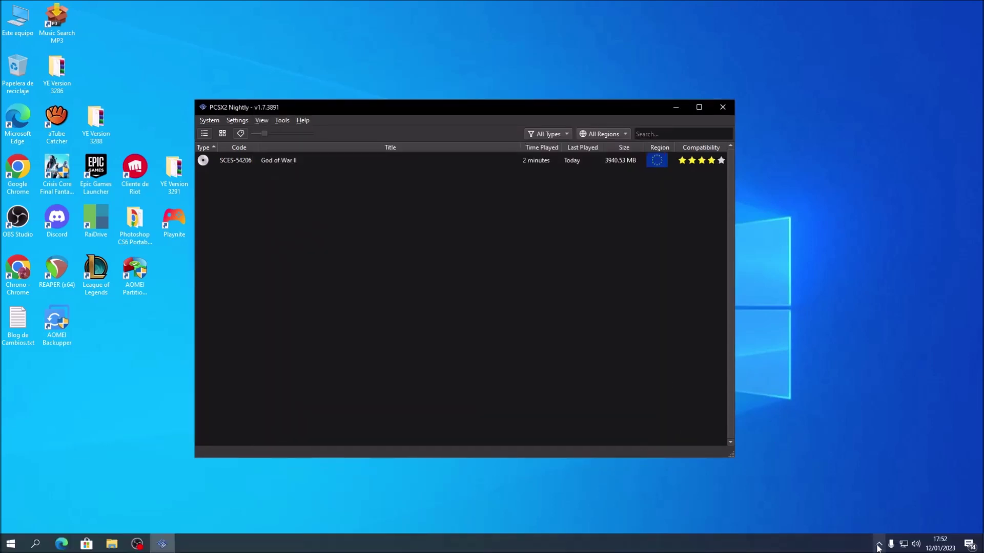
# Check the hidden system tray icons for background programs and close PCSX2.
pyautogui.click(879, 544)
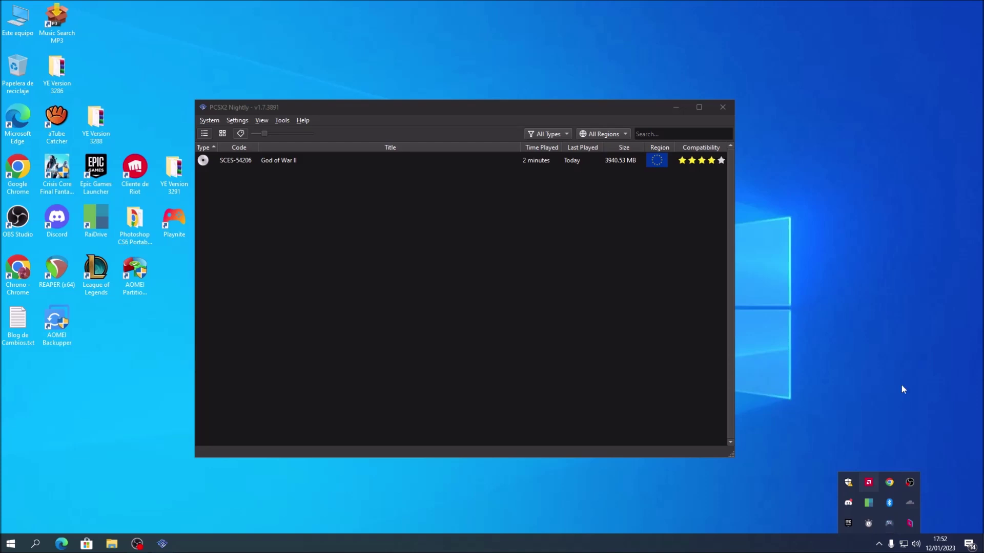
pyautogui.click(572, 241)
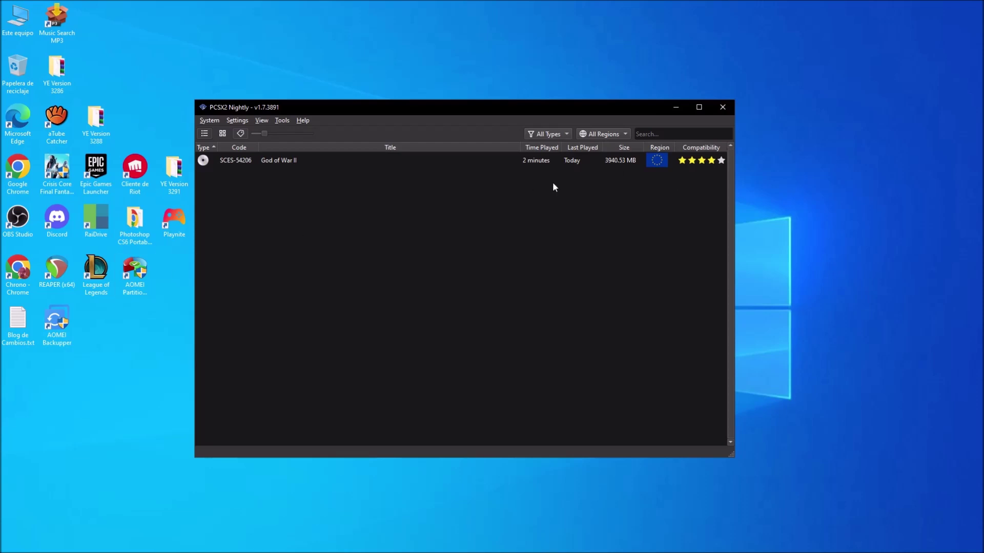
pyautogui.click(732, 105)
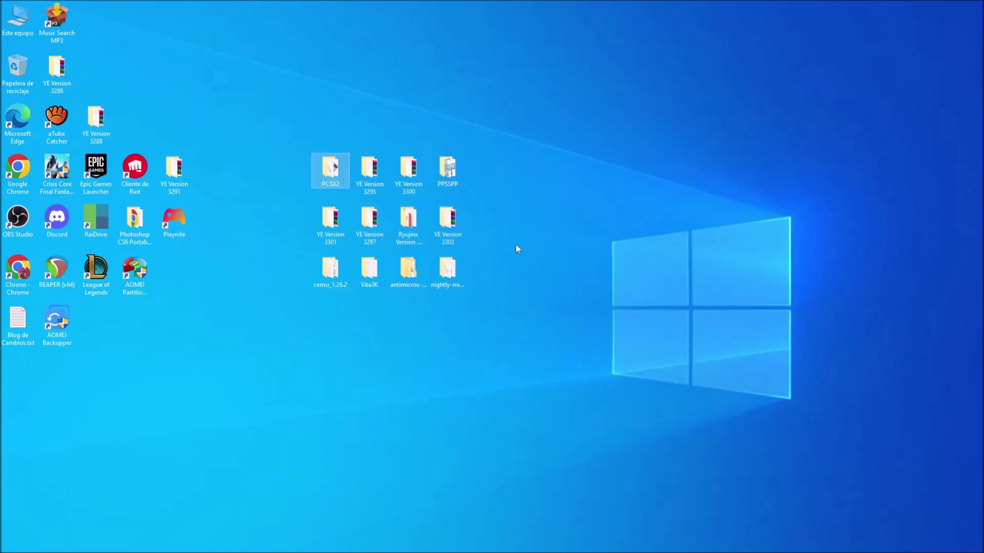
# Run citra-qt.exe from the nightly-mingw folder, review Citra's general exit-confirmation and background-pause options, and close both windows.
pyautogui.doubleClick(447, 268)
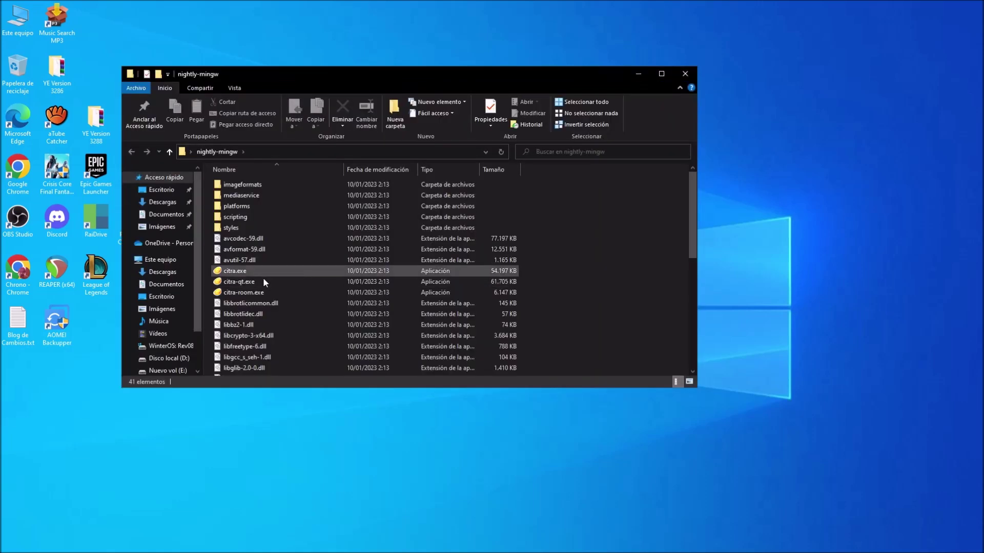
pyautogui.doubleClick(263, 282)
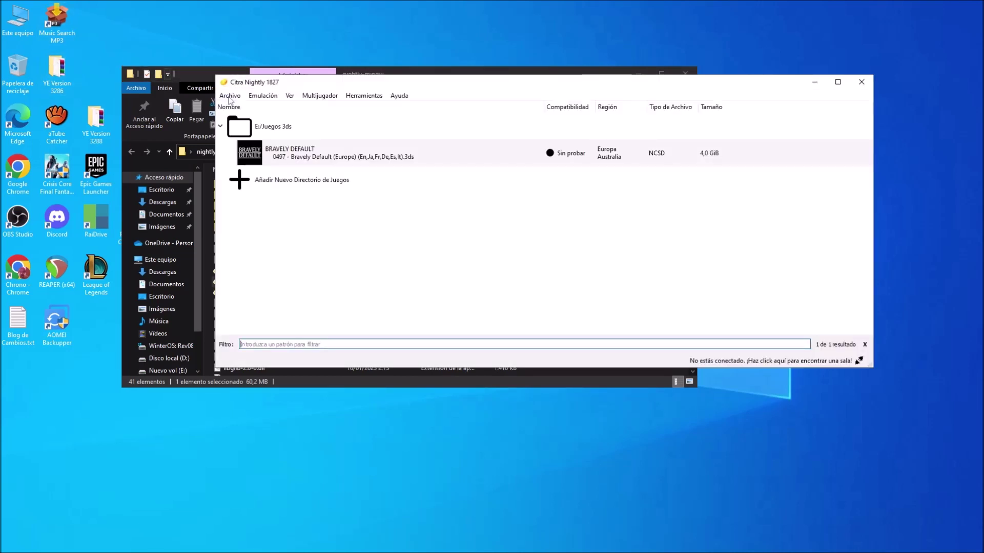
pyautogui.click(263, 96)
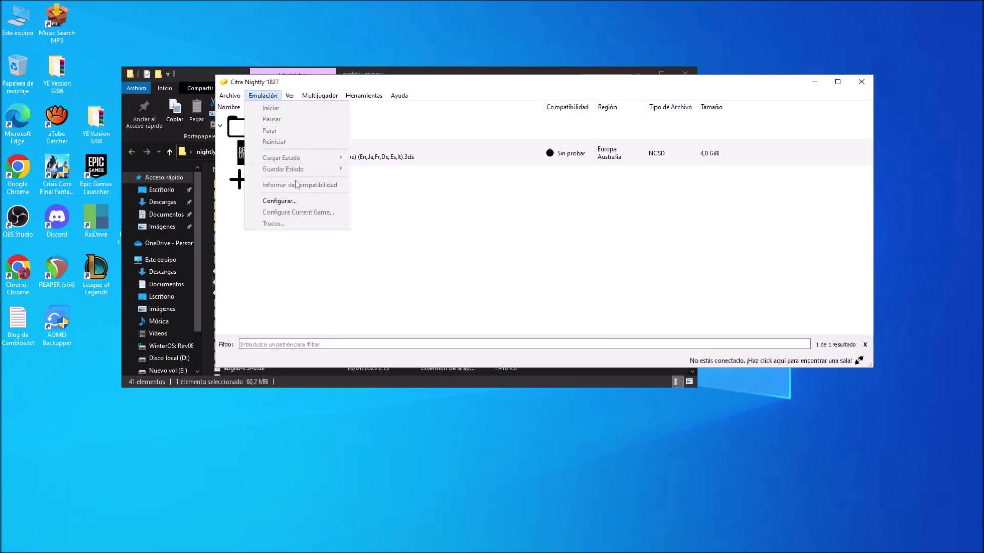
pyautogui.click(302, 201)
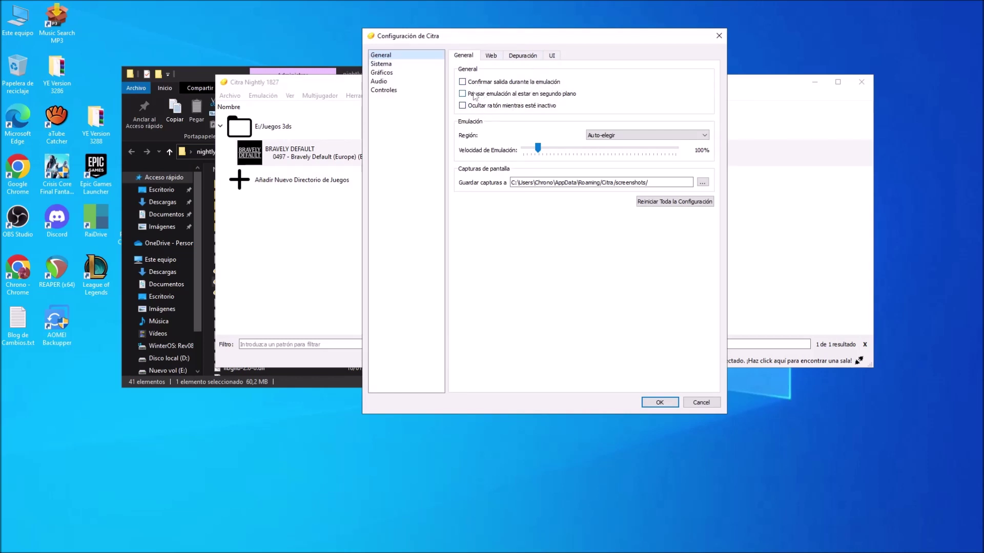
pyautogui.click(659, 402)
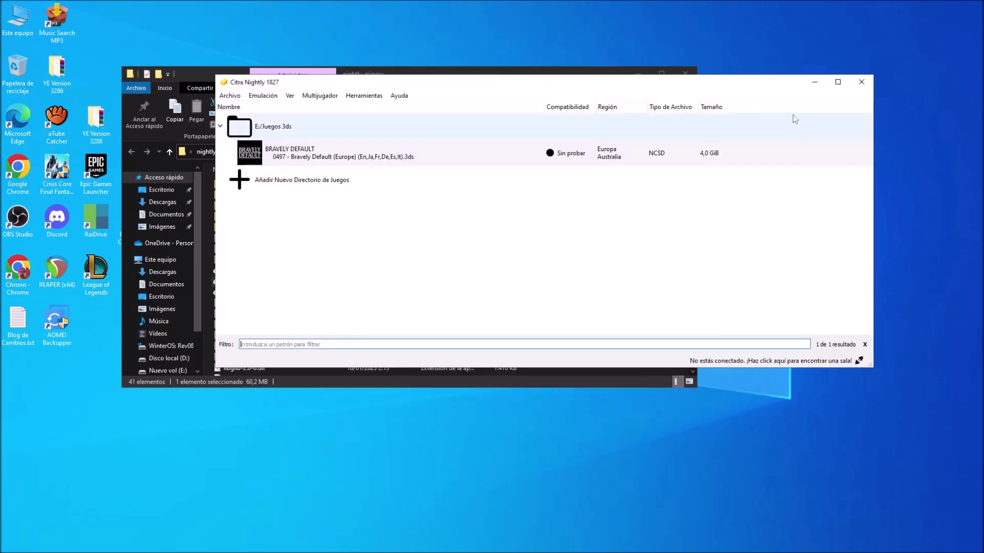
pyautogui.click(861, 81)
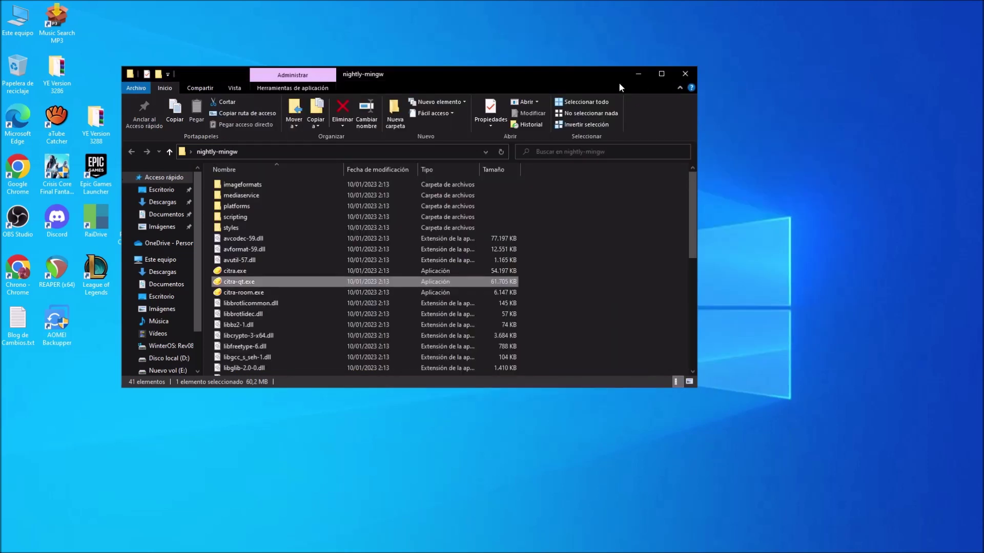
pyautogui.click(686, 76)
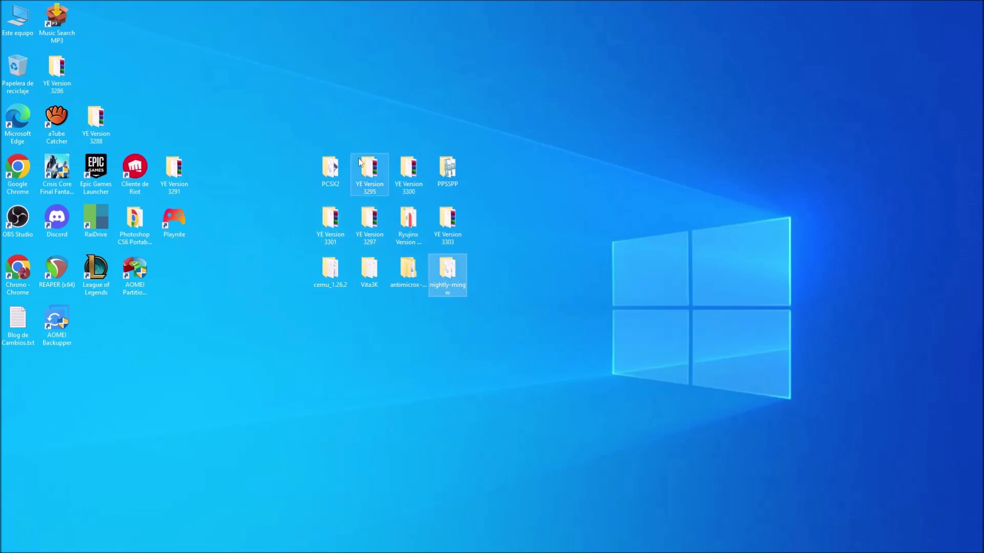
# Launch Playnite and look through the game library's platform categories, from Nintendo 3DS to PSP.
pyautogui.doubleClick(180, 219)
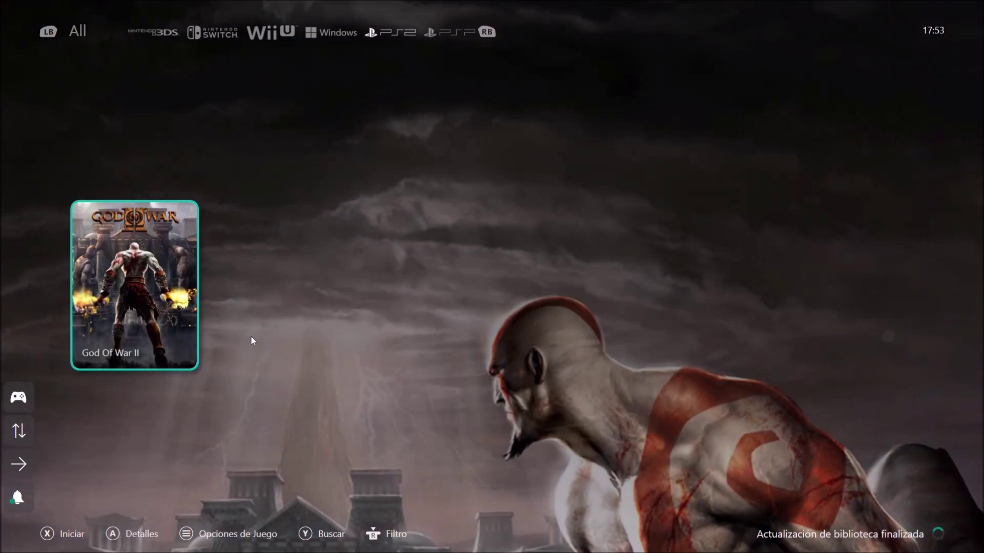
pyautogui.press('pageup')
pyautogui.press('pageup')
pyautogui.press('pageup')
pyautogui.press('pageup')
pyautogui.press('pagedown')
pyautogui.press('pagedown')
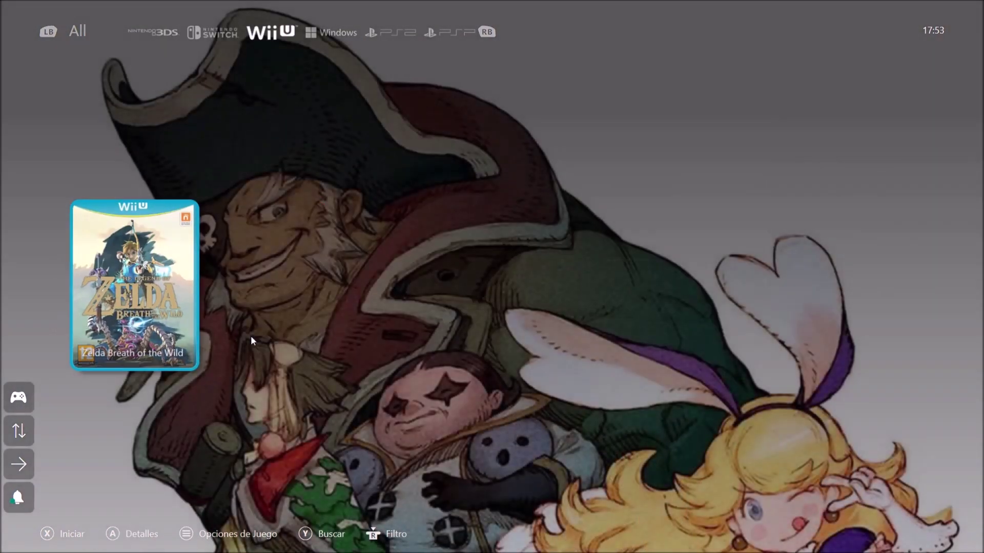
pyautogui.press('pagedown')
pyautogui.press('pagedown')
pyautogui.press('pagedown')
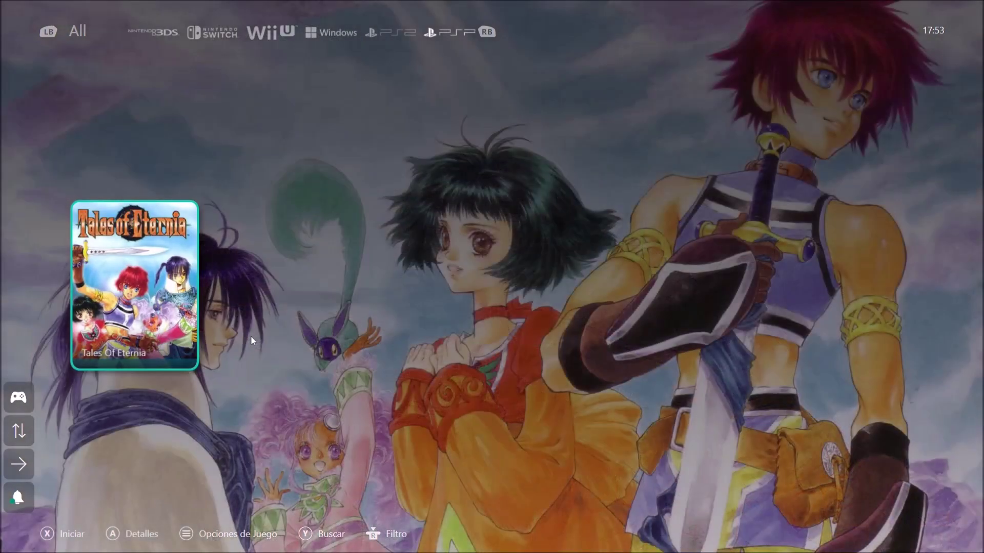
# Start God Of War II from its details page in the PS2 category and return to the library.
pyautogui.press('pageup')
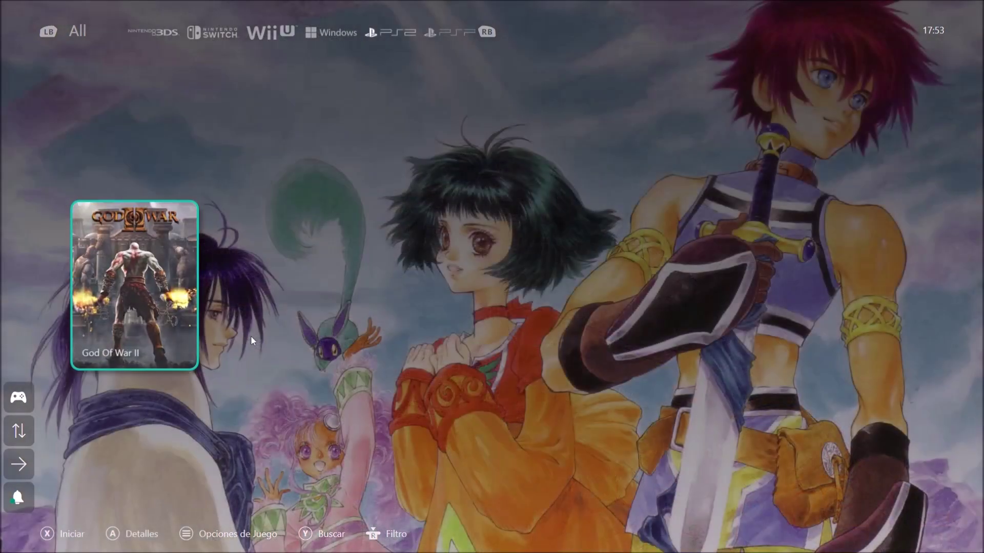
pyautogui.press('pageup')
pyautogui.press('pagedown')
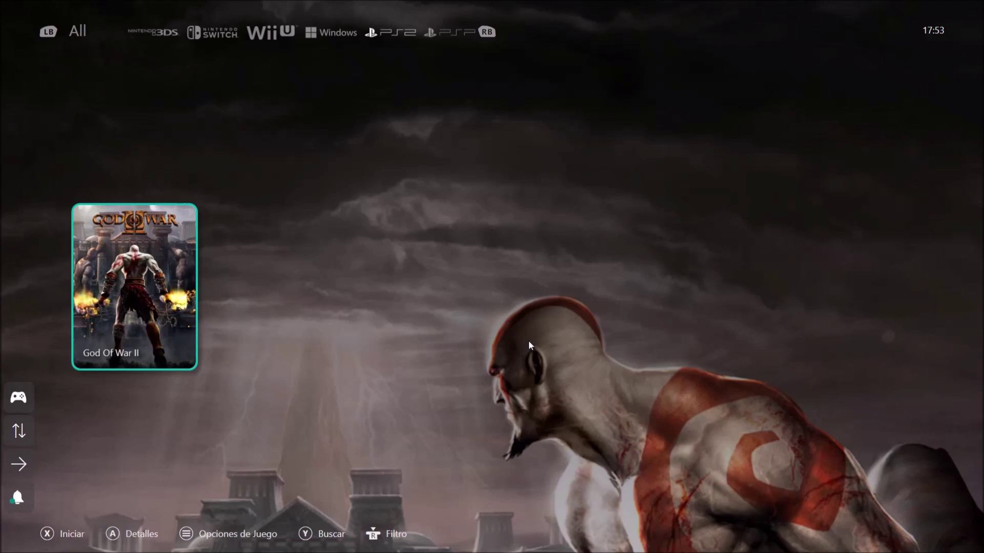
pyautogui.press('Return')
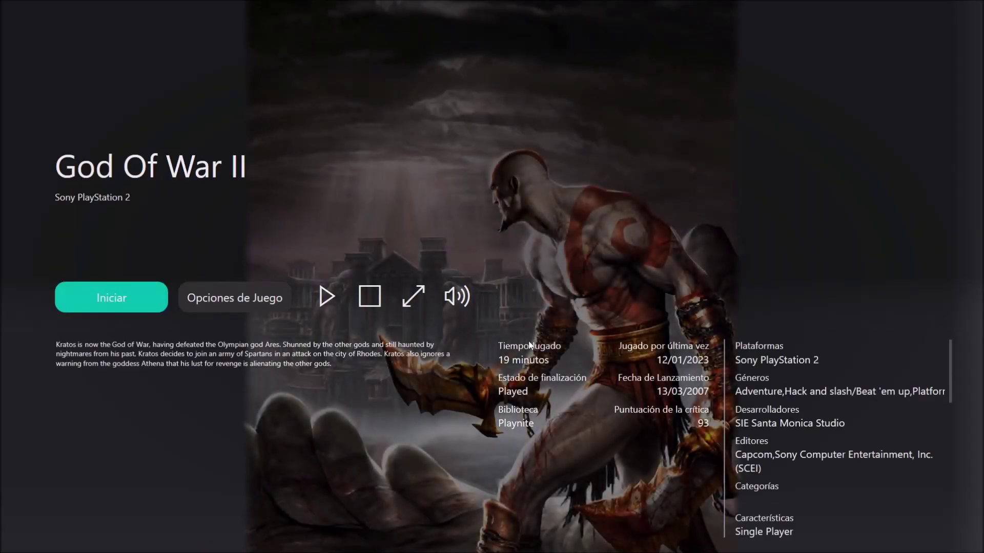
pyautogui.press('Return')
pyautogui.press('Escape')
# Start Tales Of Eternia from its details page in the PSP category and return to the library.
pyautogui.press('pagedown')
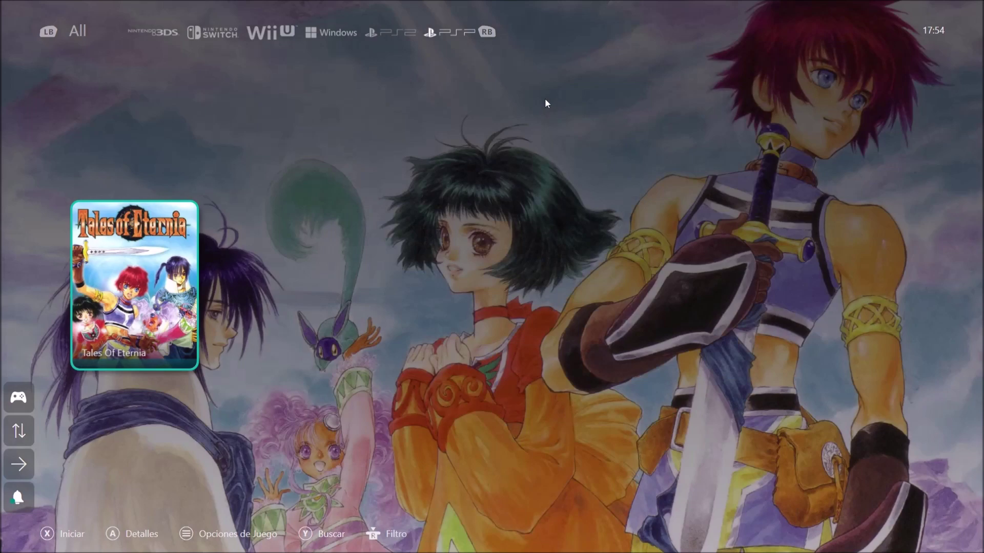
pyautogui.press('pageup')
pyautogui.press('pageup')
pyautogui.press('pagedown')
pyautogui.press('pagedown')
pyautogui.press('Return')
pyautogui.press('Return')
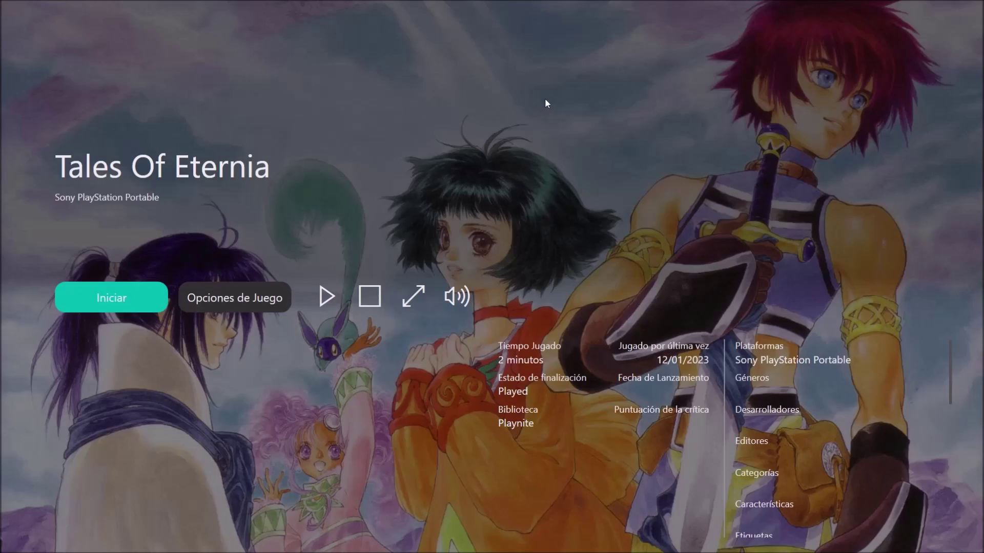
pyautogui.press('Escape')
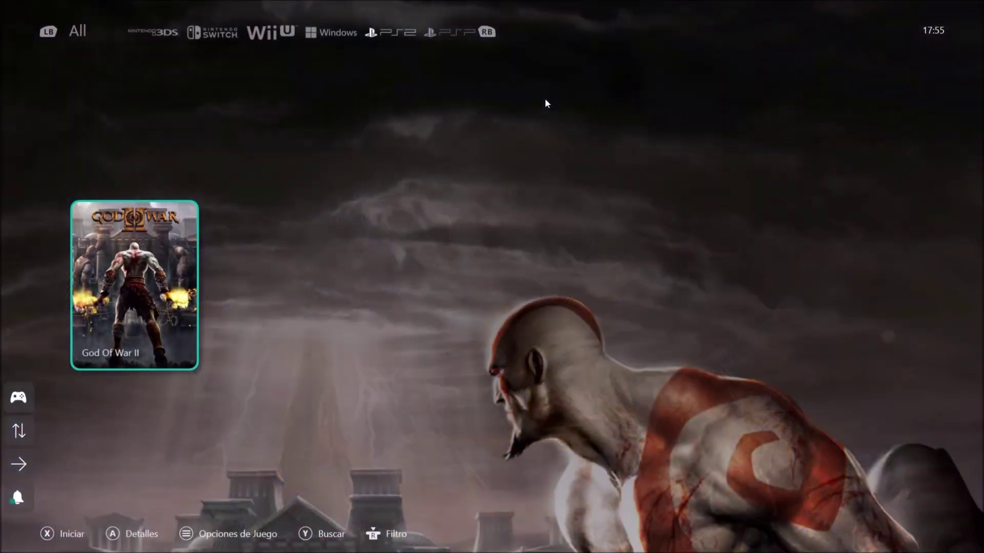
# Start Zelda Breath of the Wild from its details page in the Wii U category.
pyautogui.press('pageup')
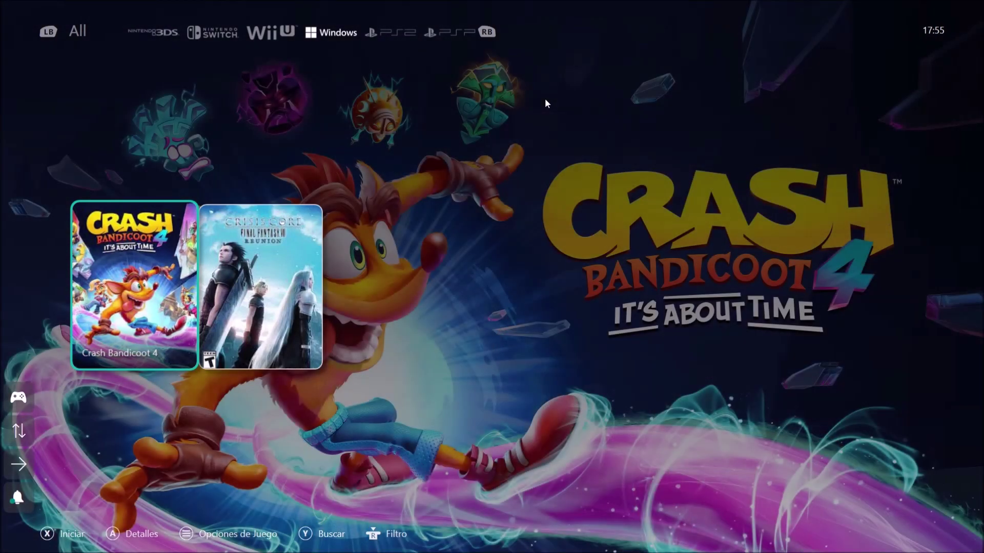
pyautogui.press('pageup')
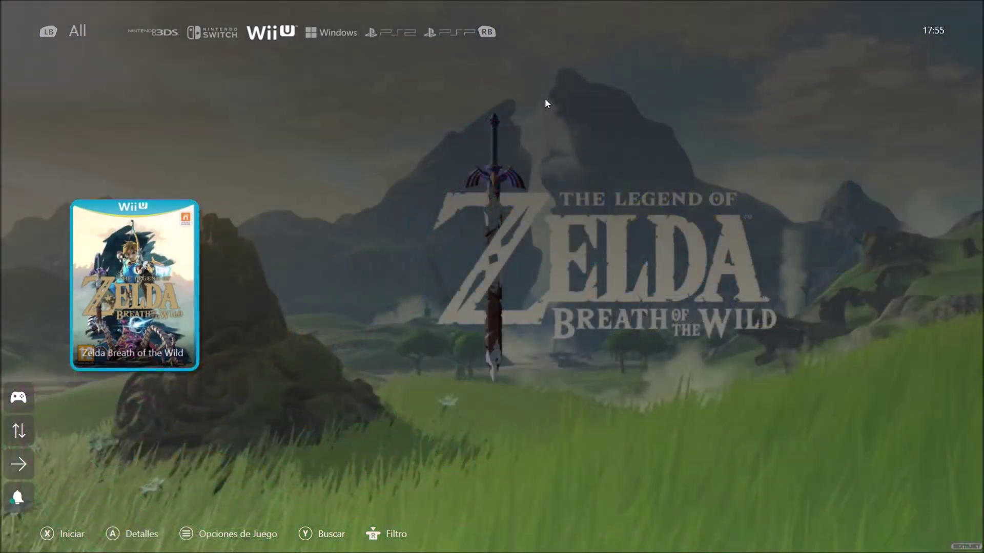
pyautogui.press('Return')
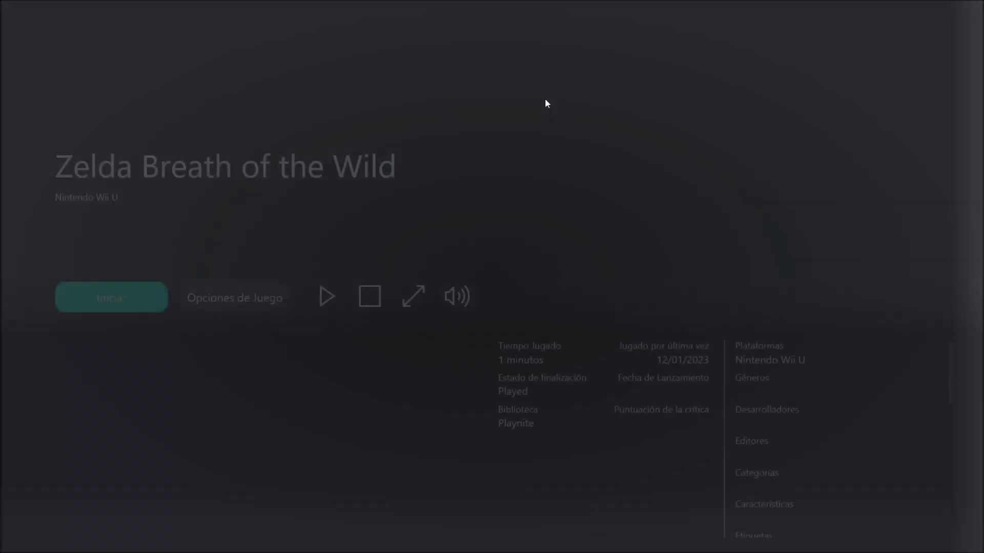
pyautogui.press('Return')
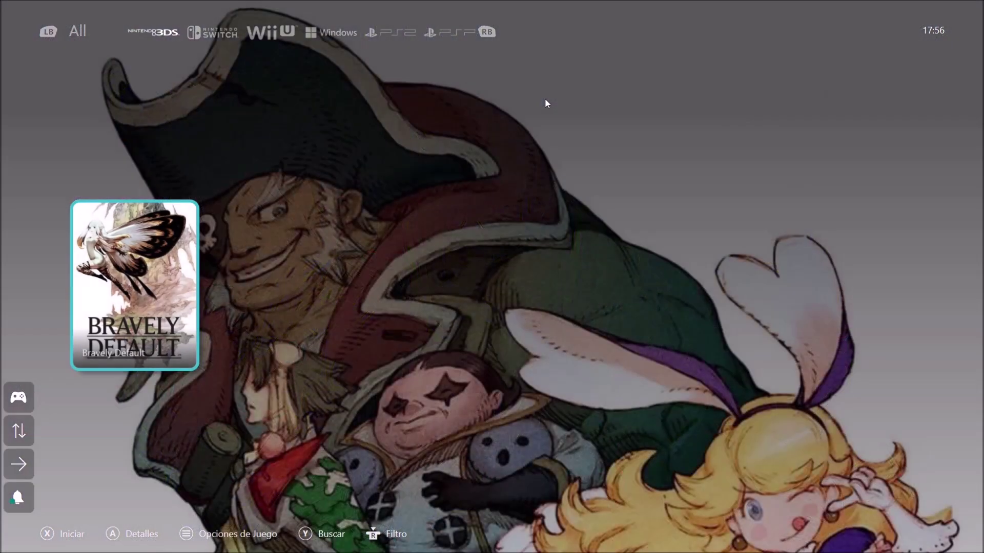
# Start Bravely Default twice from its details page in the Nintendo 3DS category and return to the library.
pyautogui.press('Return')
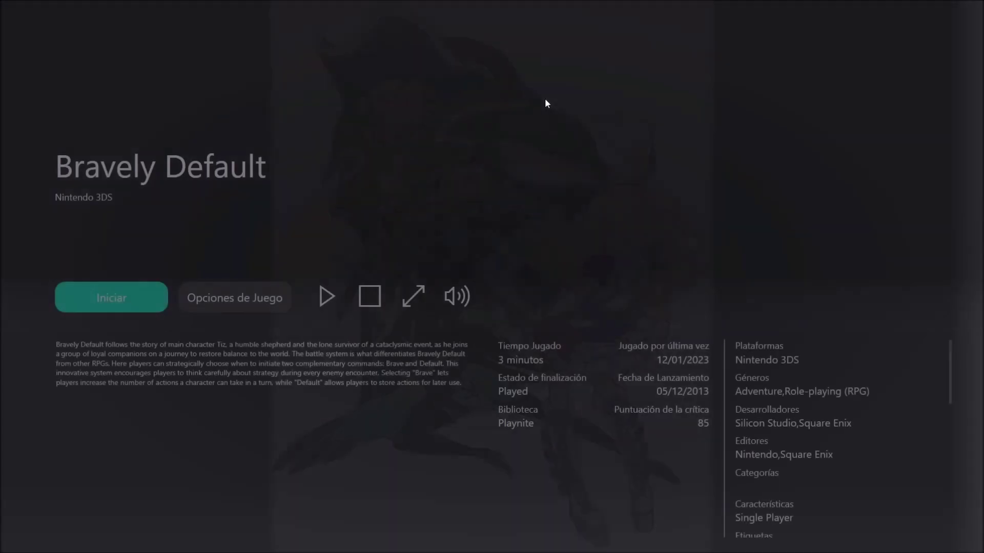
pyautogui.press('Return')
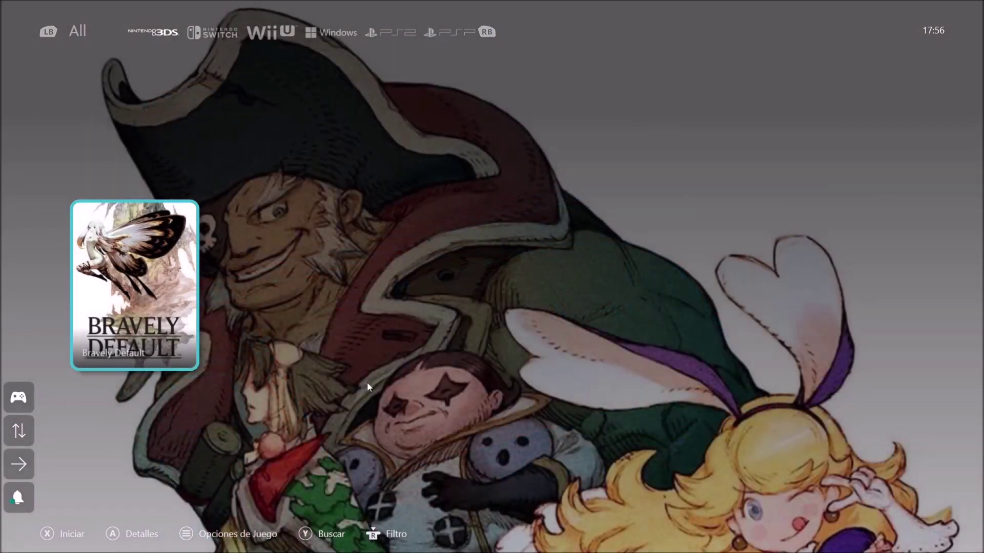
pyautogui.press('Return')
pyautogui.press('Return')
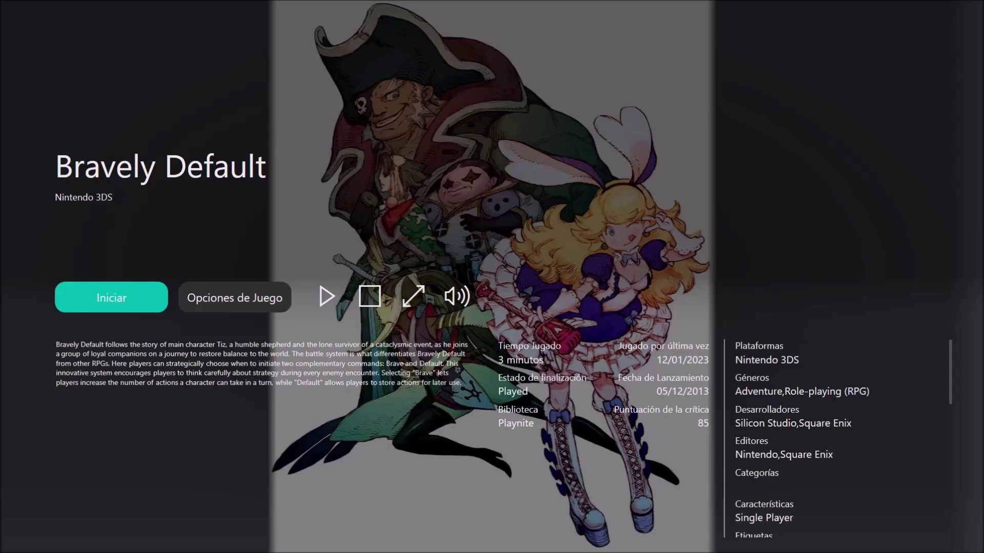
pyautogui.press('Escape')
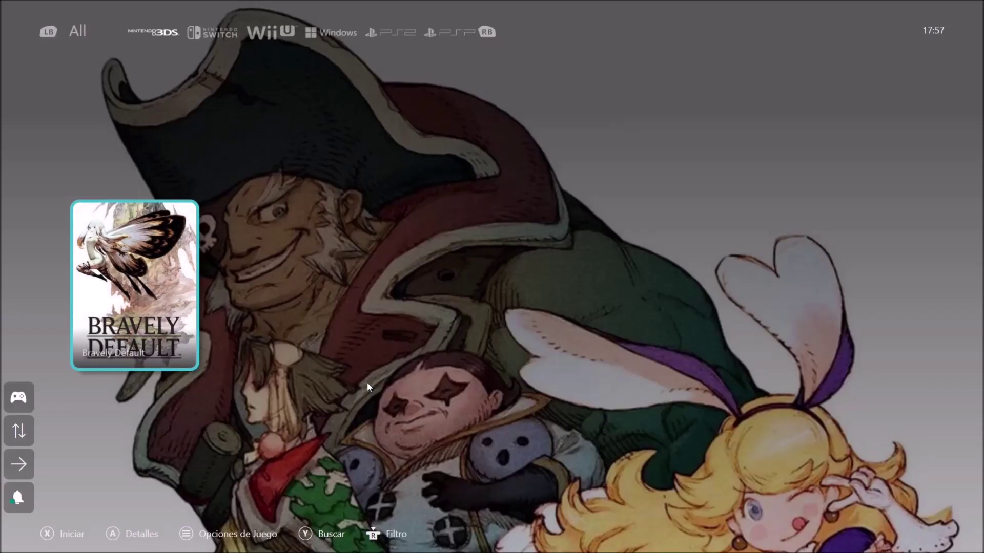
# Start God Of War II from the PS2 category once more, leave the emulator and return to the library.
pyautogui.press('pagedown')
pyautogui.press('pagedown')
pyautogui.press('pageup')
pyautogui.press('pageup')
pyautogui.press('pageup')
pyautogui.press('pagedown')
pyautogui.press('pagedown')
pyautogui.press('pagedown')
pyautogui.press('pagedown')
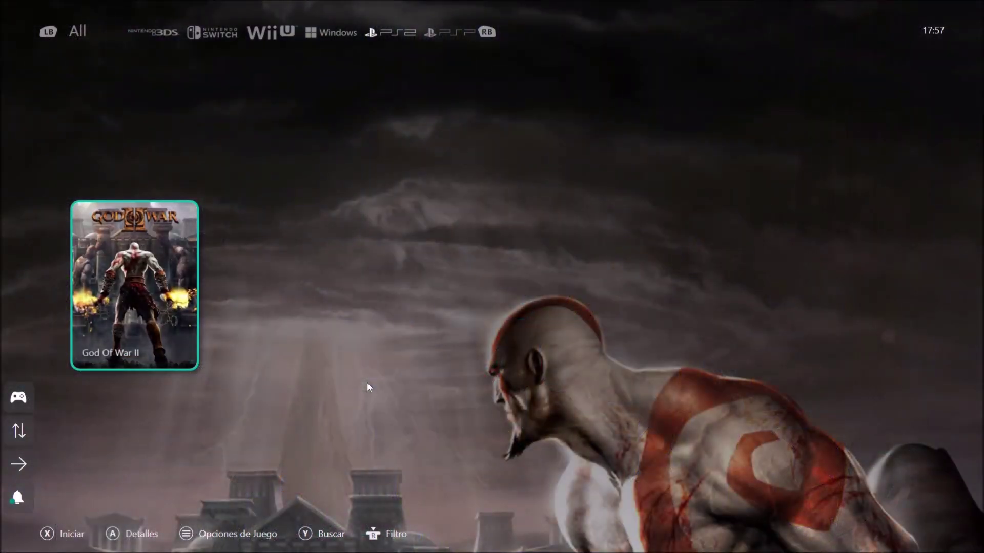
pyautogui.press('Return')
pyautogui.press('Return')
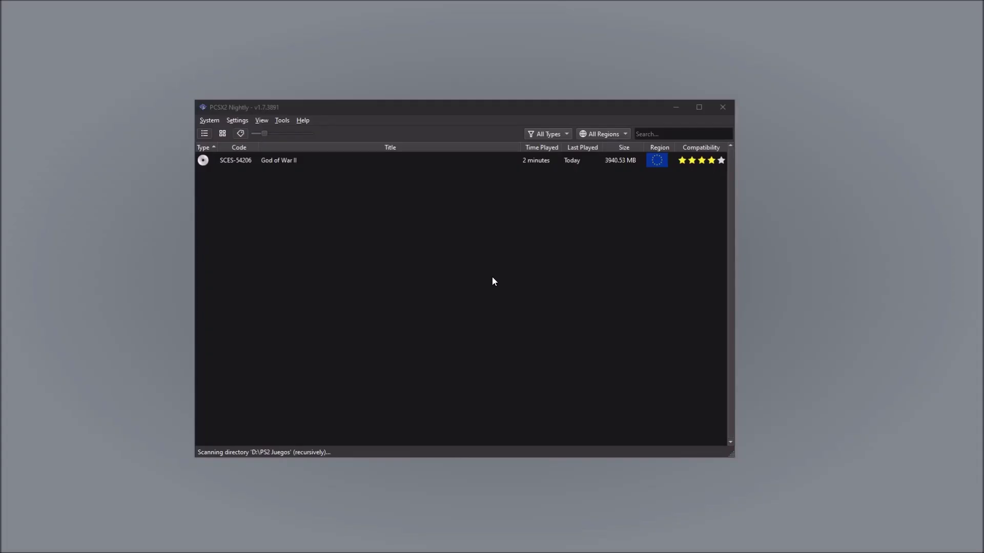
pyautogui.click(341, 215)
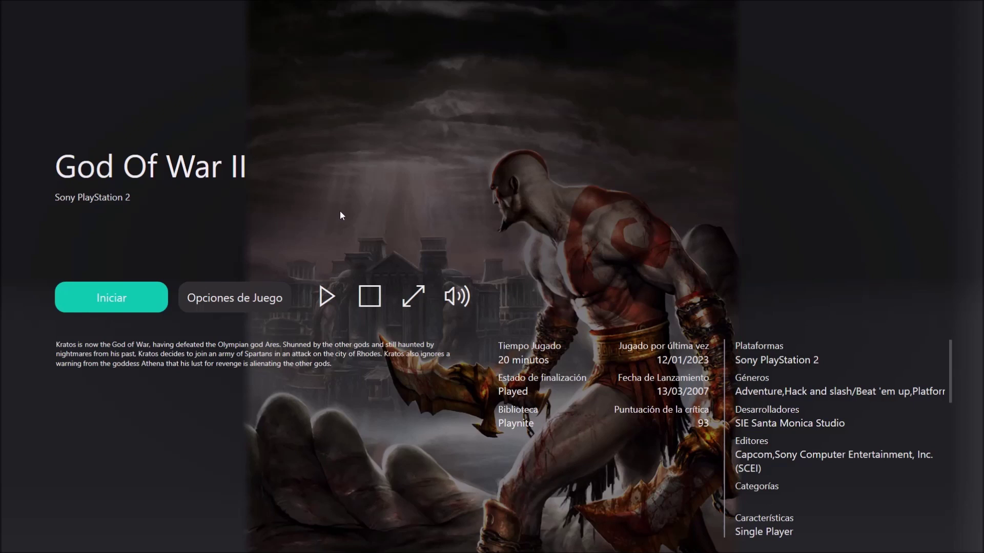
pyautogui.press('Escape')
# Browse the library's platform categories, including Nintendo 3DS, Nintendo Switch, Wii U and PS2.
pyautogui.press('Right')
pyautogui.press('pageup')
pyautogui.press('pageup')
pyautogui.press('pageup')
pyautogui.press('pageup')
pyautogui.press('pageup')
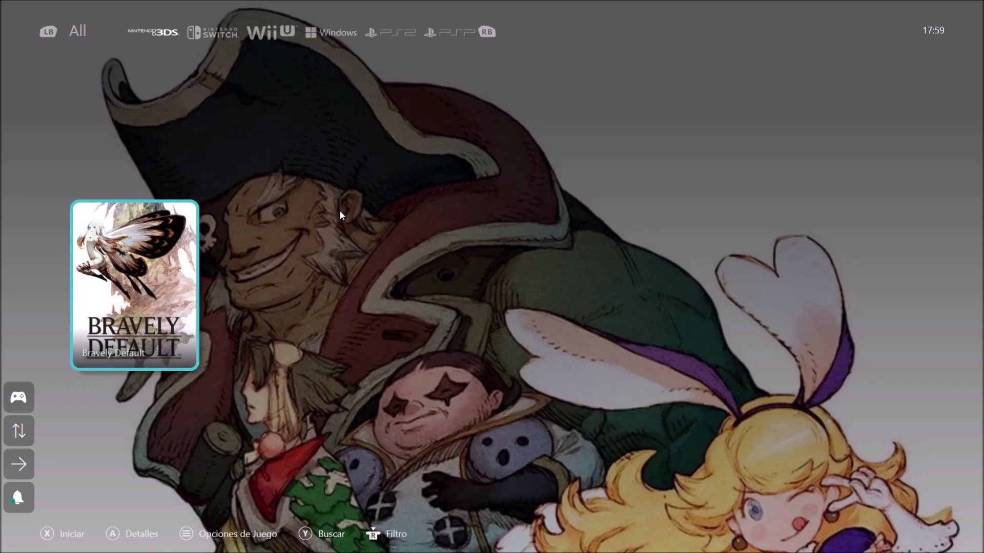
pyautogui.press('pagedown')
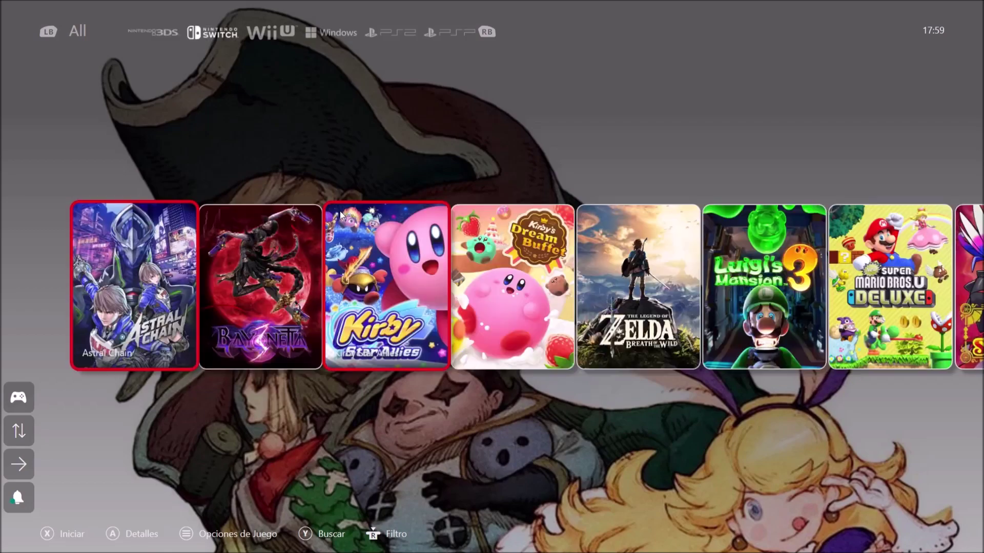
pyautogui.press('pagedown')
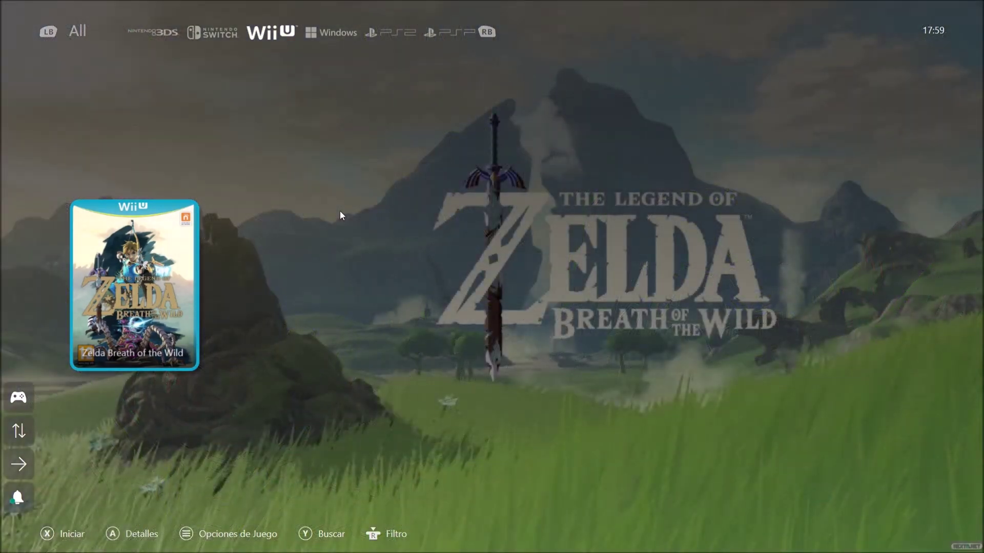
pyautogui.press('pagedown')
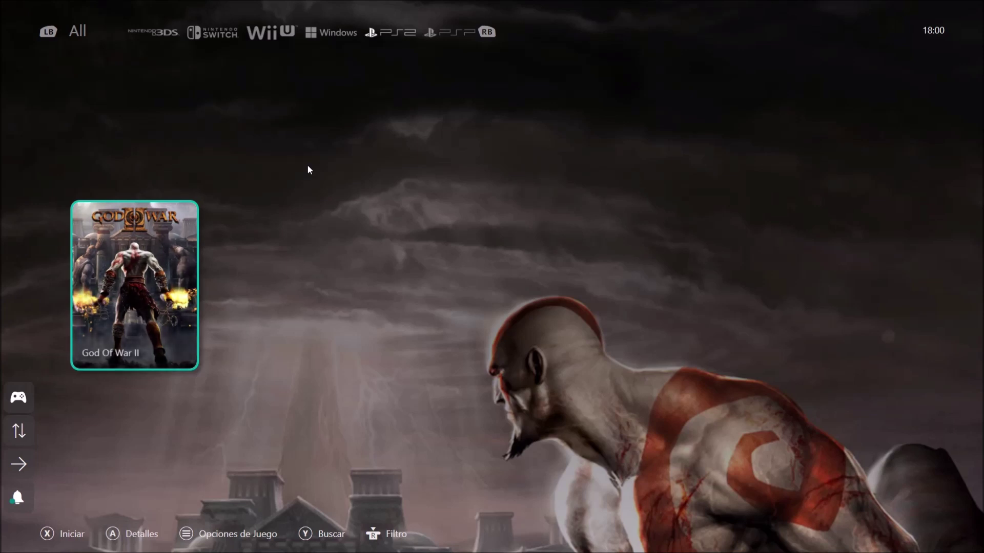
# Switch Playnite from fullscreen to desktop mode and close it.
pyautogui.press('F11')
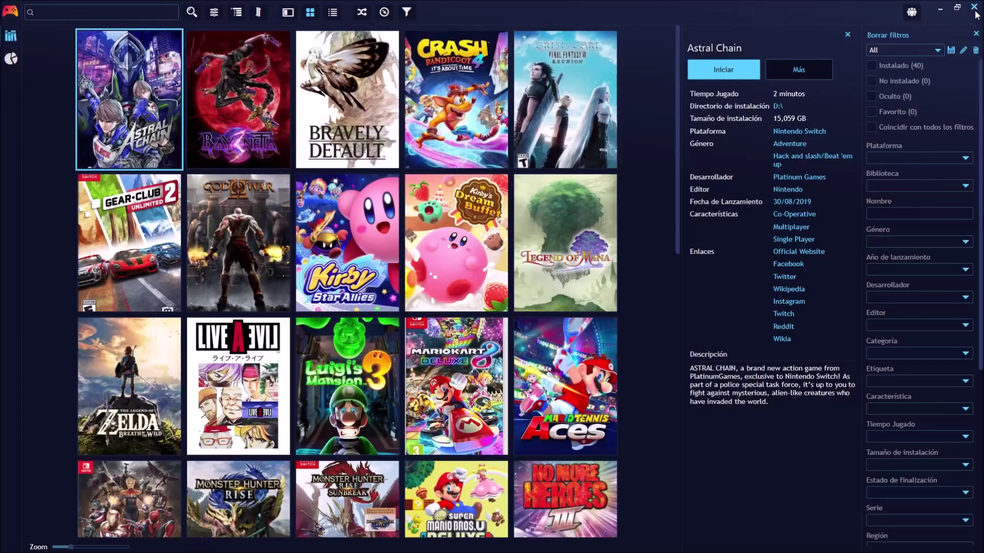
pyautogui.click(974, 7)
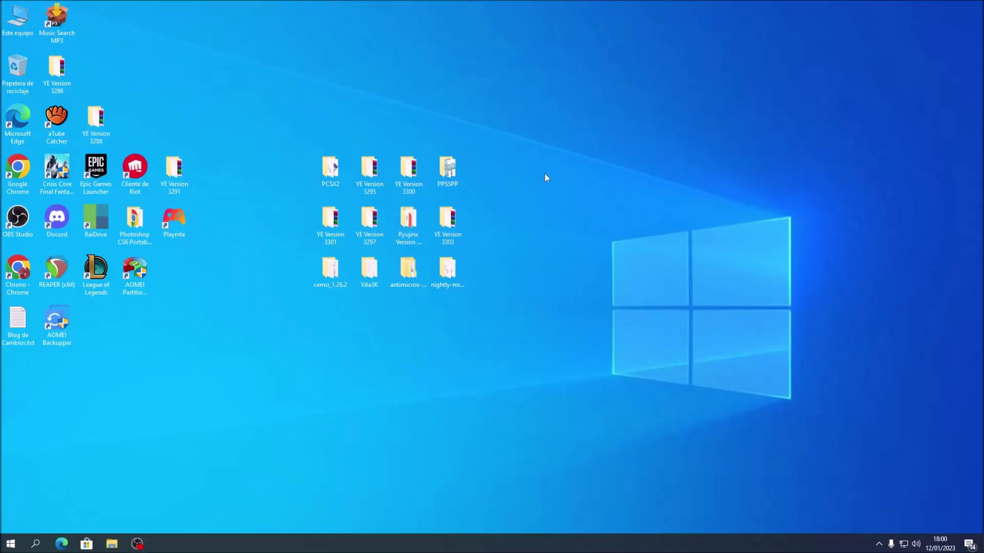
# Launch Vita3K.exe from the Vita3K folder on the desktop, dismiss the welcome message and sign in with the existing user.
pyautogui.doubleClick(367, 271)
pyautogui.scroll(-2, 308, 320)
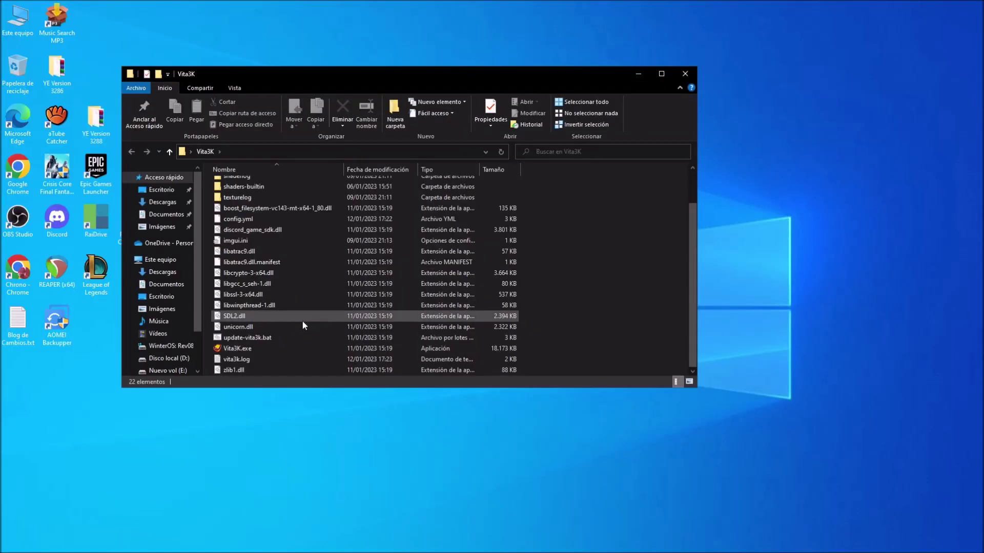
pyautogui.doubleClick(284, 348)
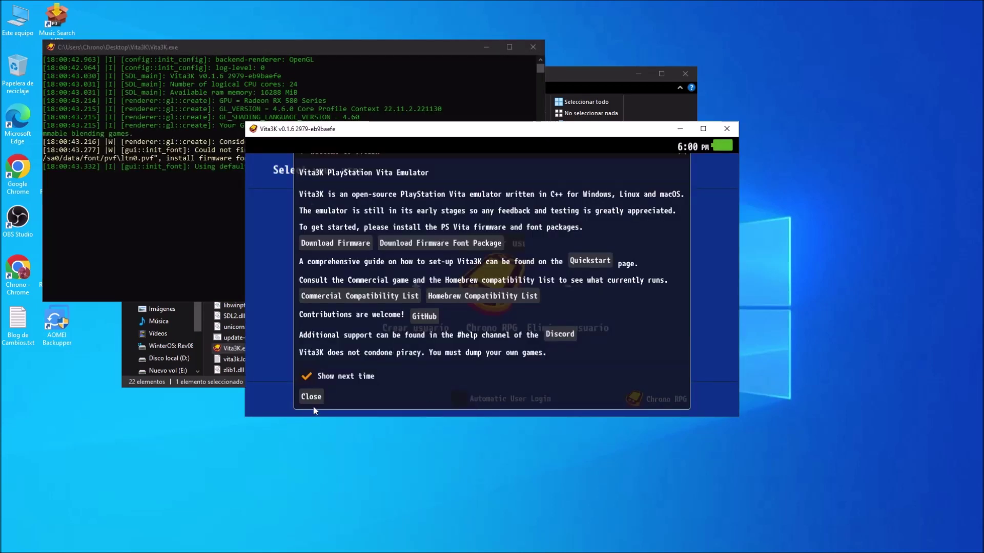
pyautogui.click(311, 397)
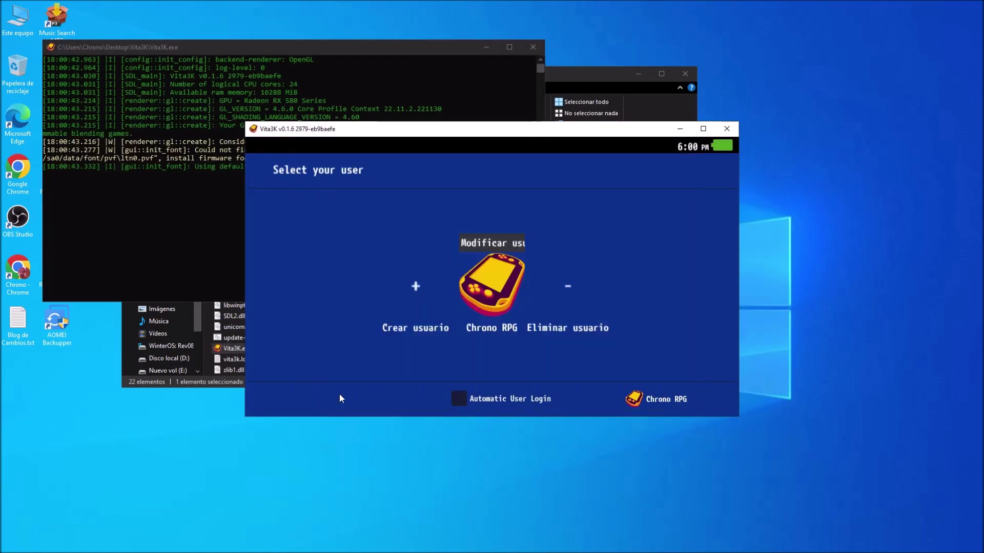
pyautogui.click(489, 298)
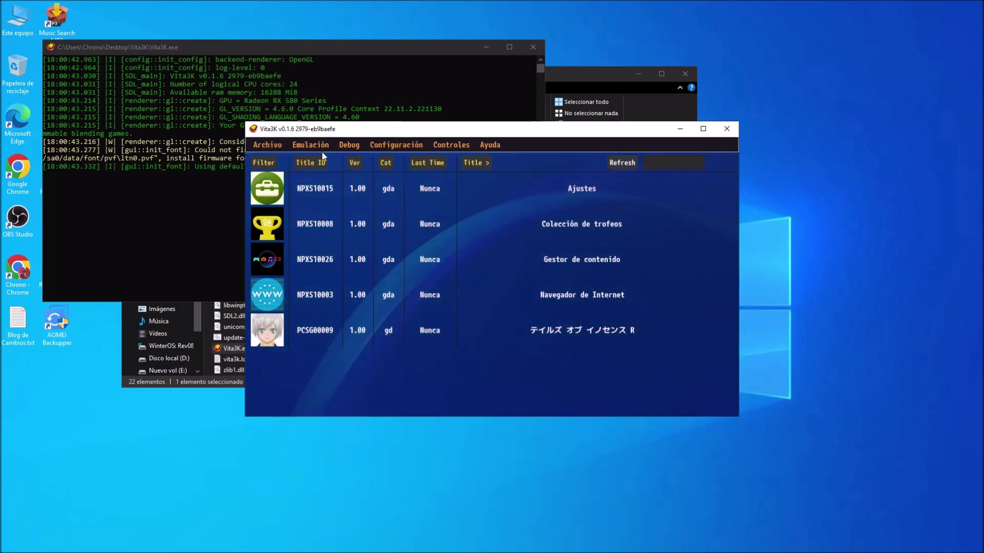
# Examine Vita3K's options for installing firmware, .pkg, .zip and .vpk files, and licences.
pyautogui.click(322, 148)
pyautogui.click(267, 147)
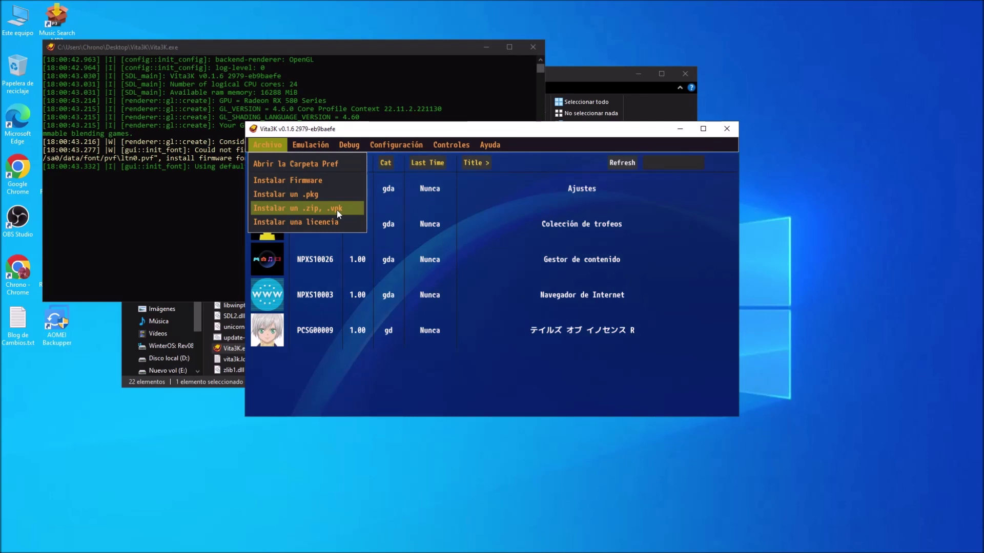
pyautogui.click(357, 358)
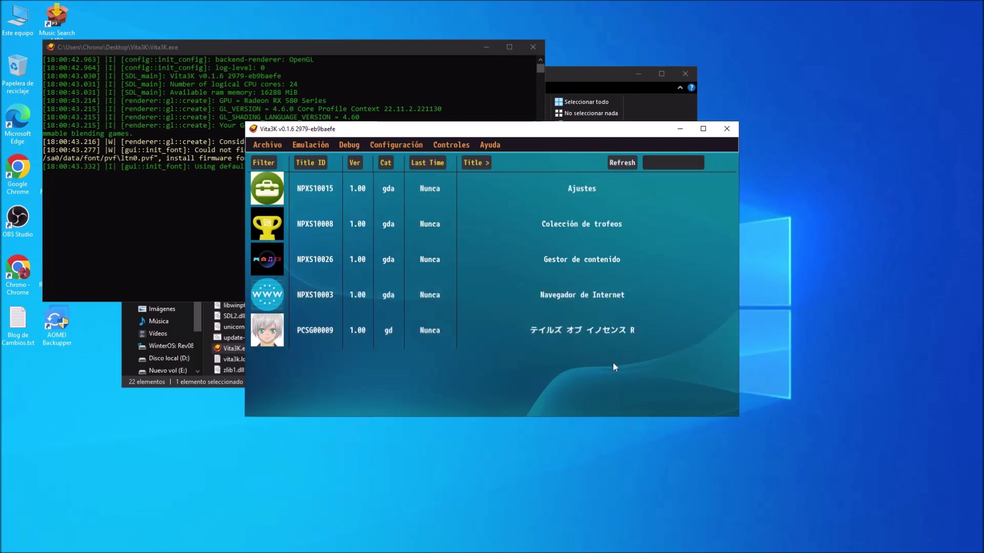
# Close Vita3K and clear its folder window off the desktop.
pyautogui.click(533, 47)
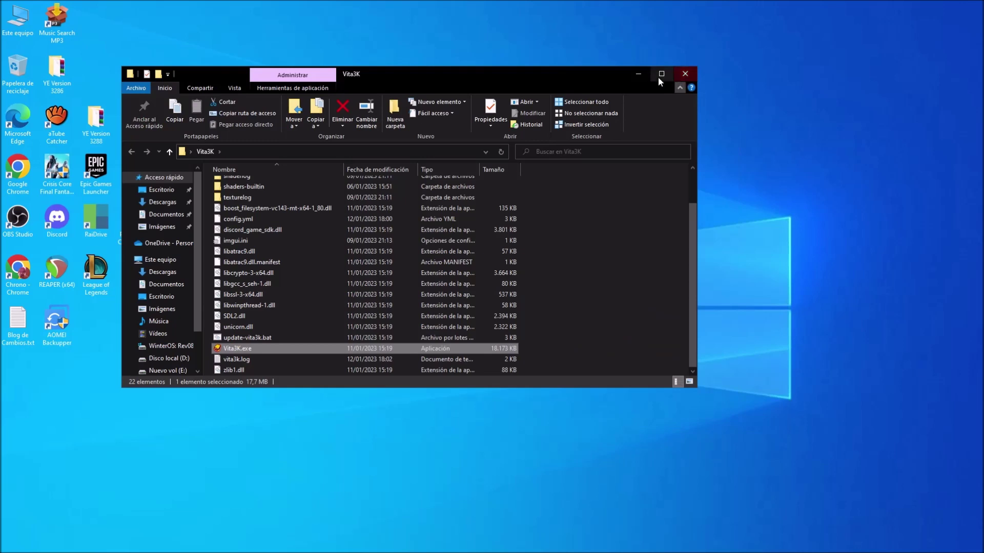
pyautogui.click(640, 75)
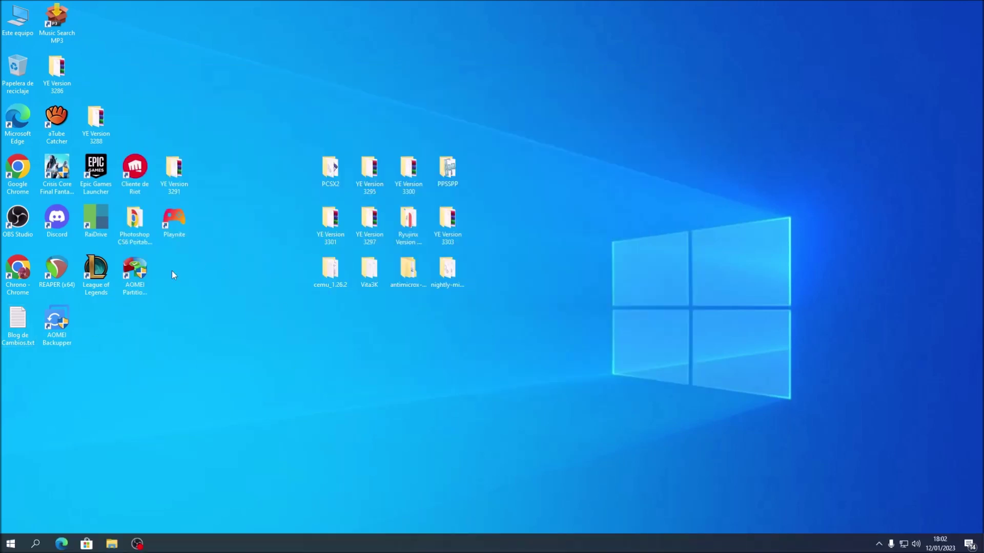